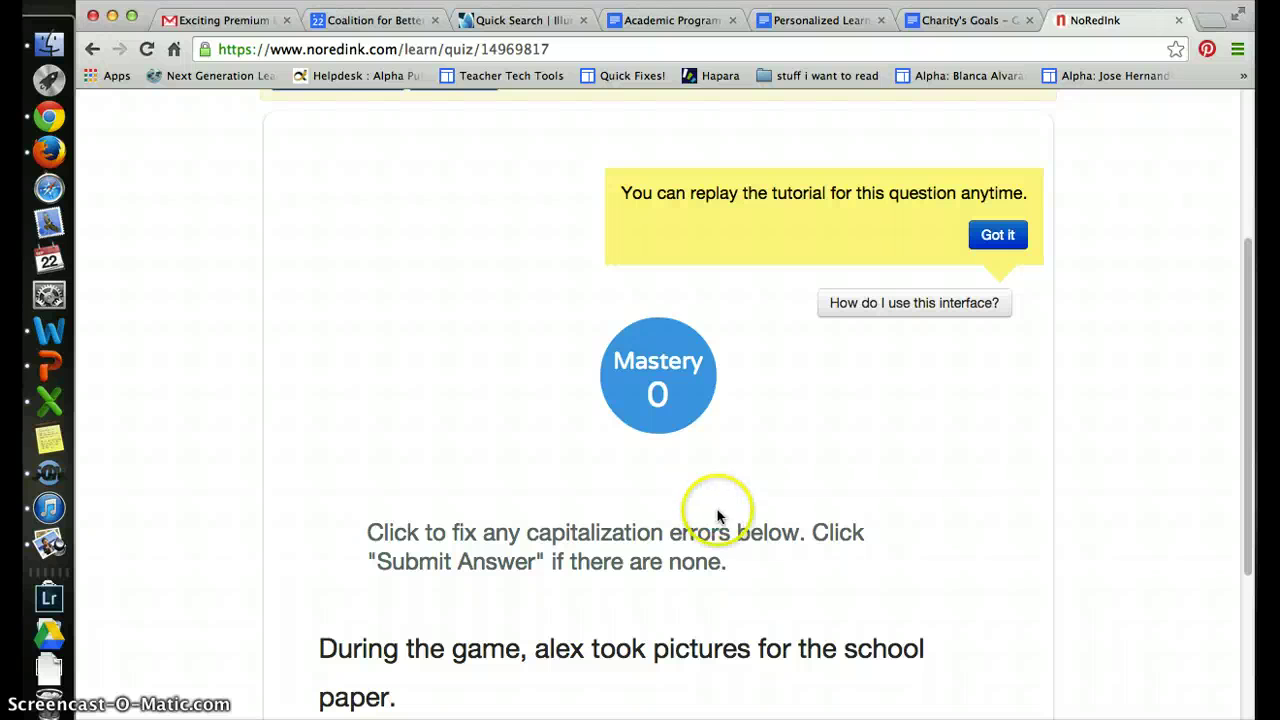
# Capitalize the lowercase first name in the sentence about pictures for the school paper and submit the answer
pyautogui.scroll(-2, 720, 512)
pyautogui.click(540, 590)
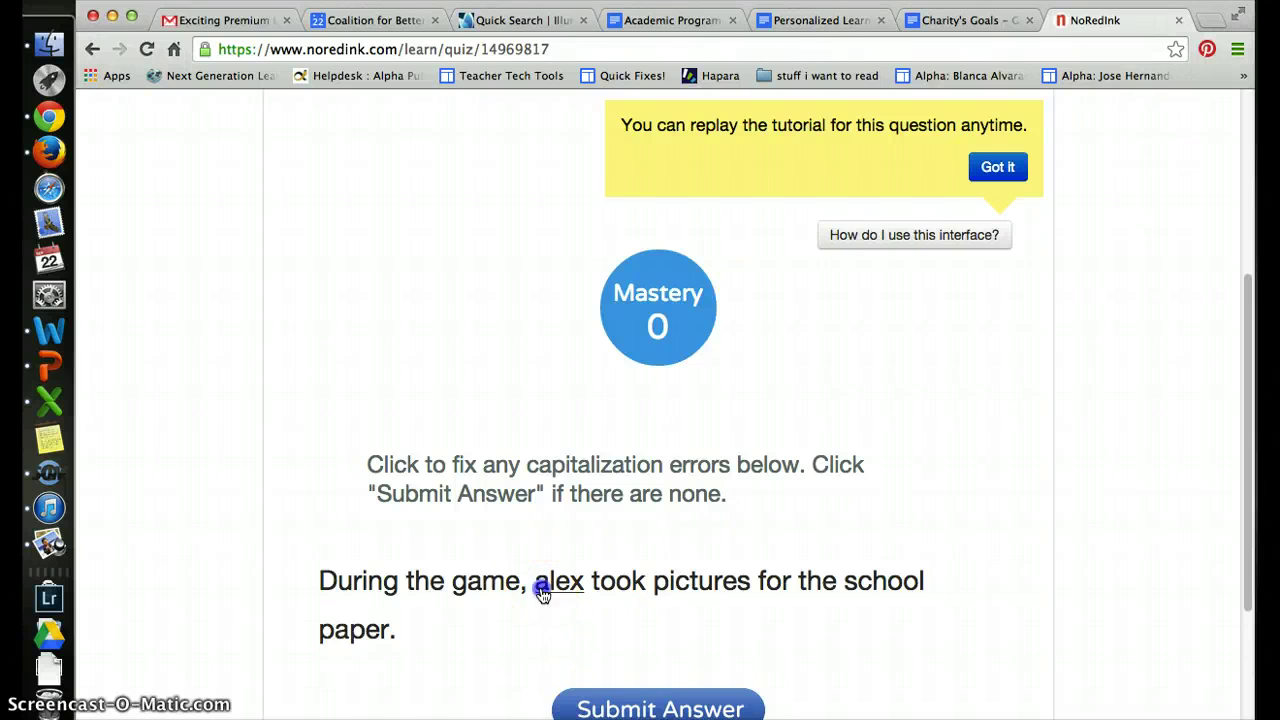
pyautogui.click(586, 704)
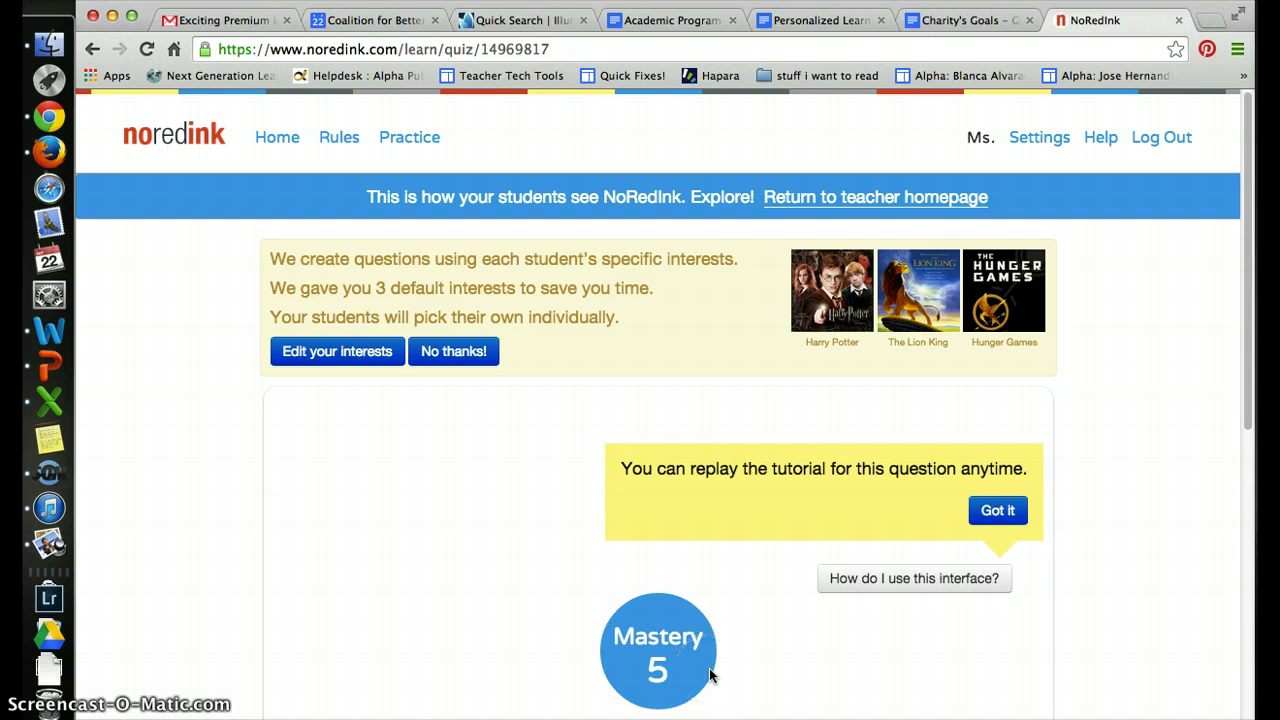
# Capitalize the title "mr." in the sentence about the soccer match and submit the answer
pyautogui.scroll(-4, 712, 676)
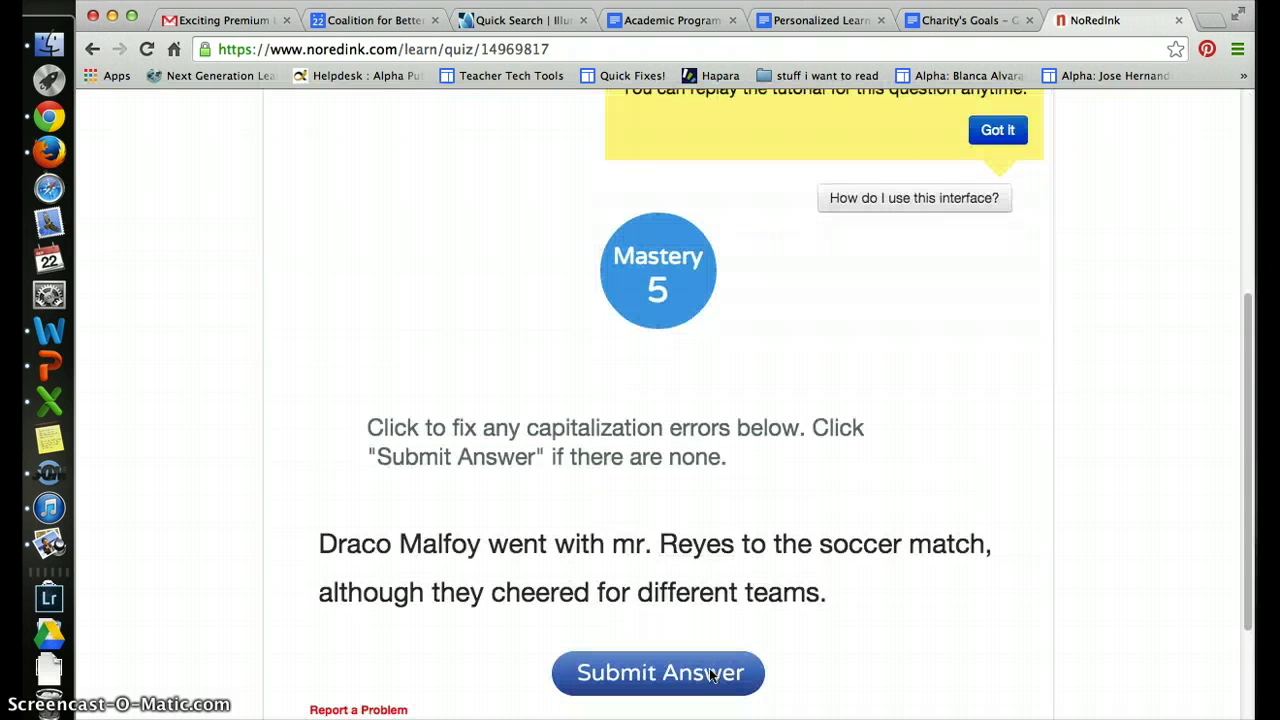
pyautogui.click(625, 546)
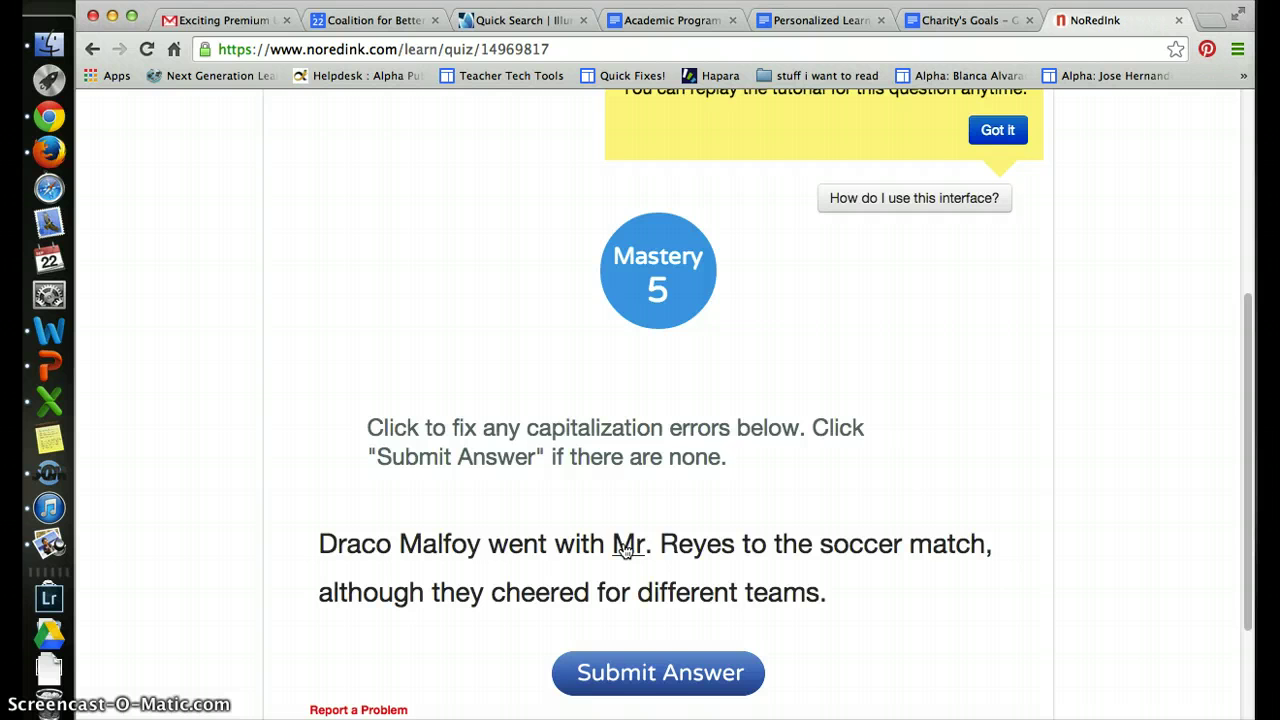
pyautogui.click(623, 680)
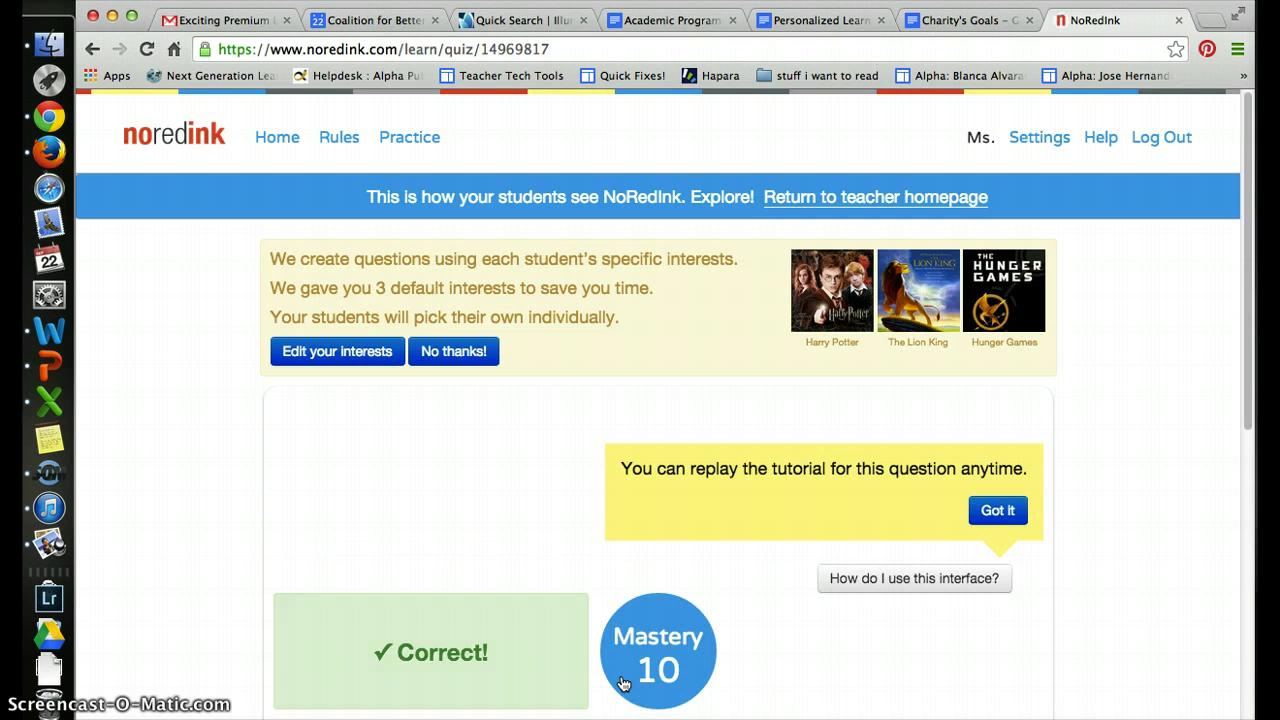
pyautogui.click(591, 569)
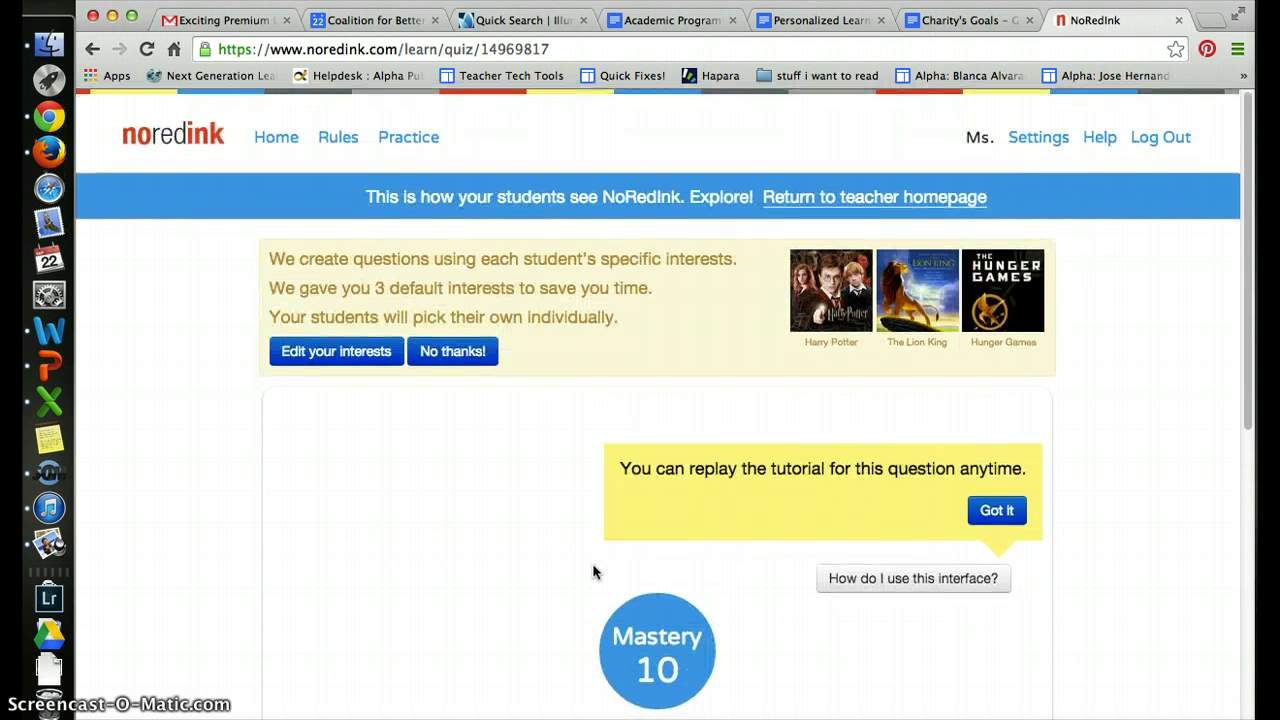
pyautogui.click(538, 412)
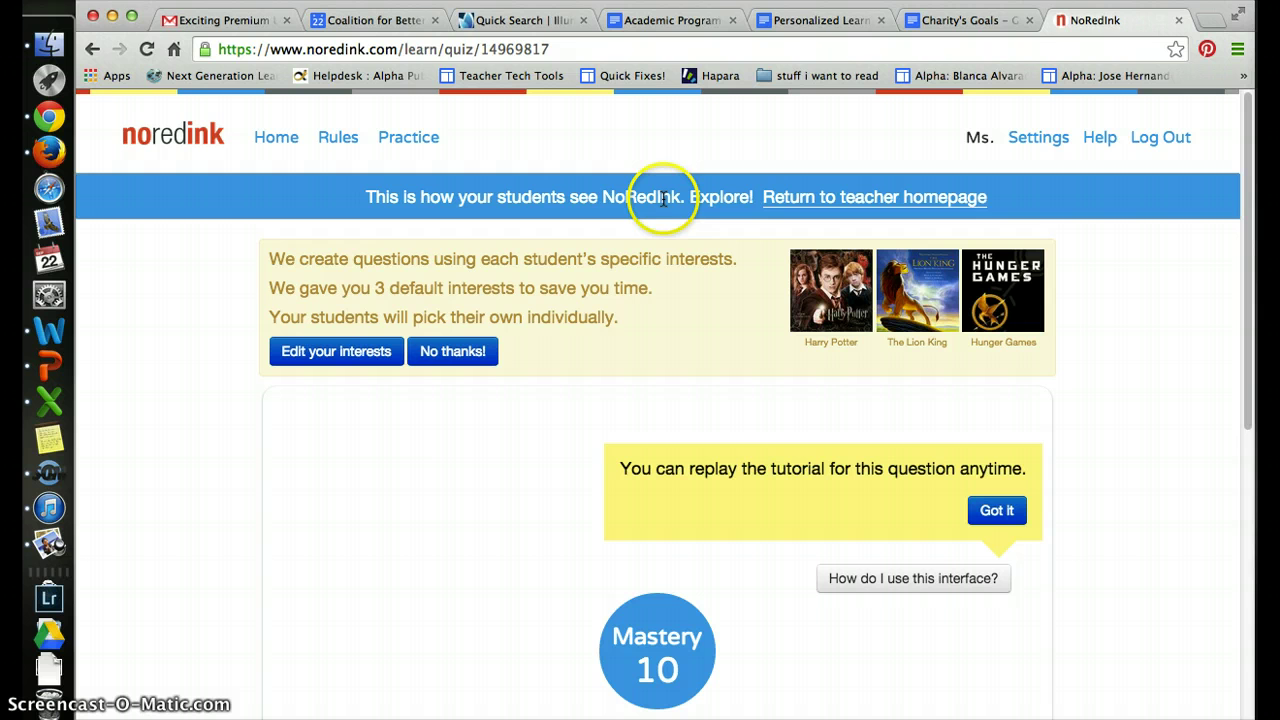
# Browse the student practice topics and start practicing Possessive Pronouns from the Apostrophes group
pyautogui.click(390, 146)
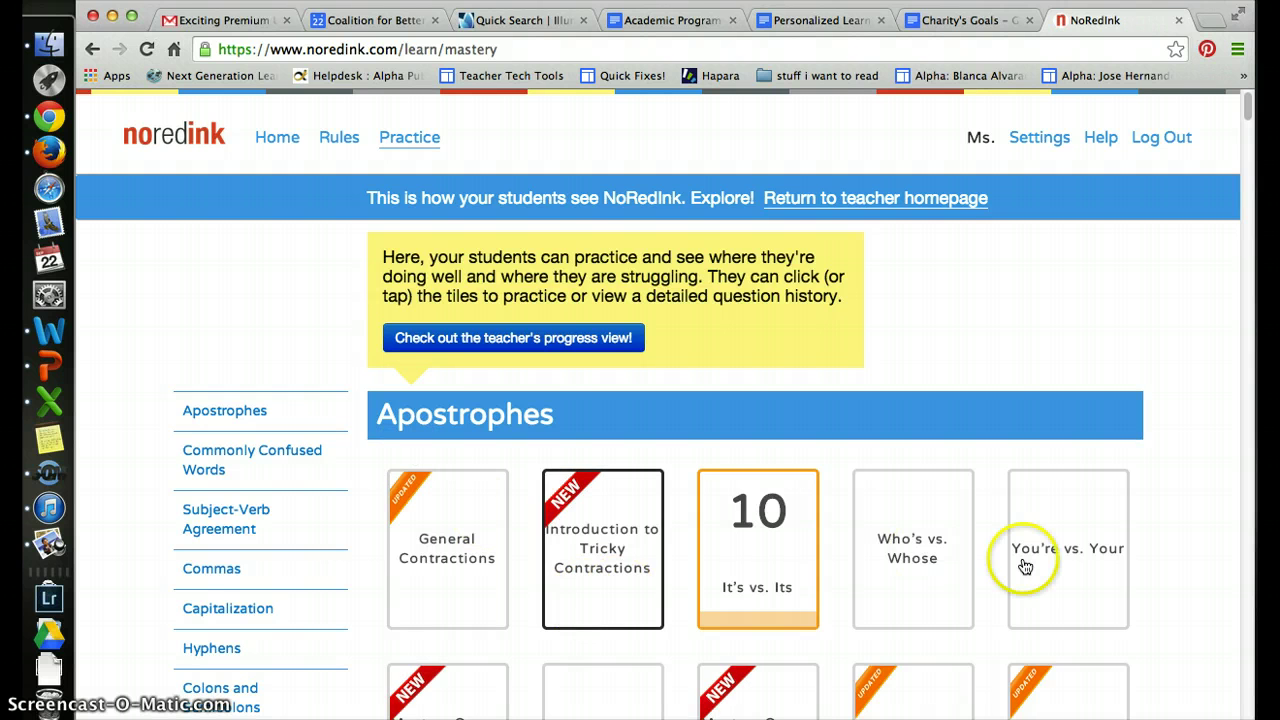
pyautogui.scroll(-6, 1025, 566)
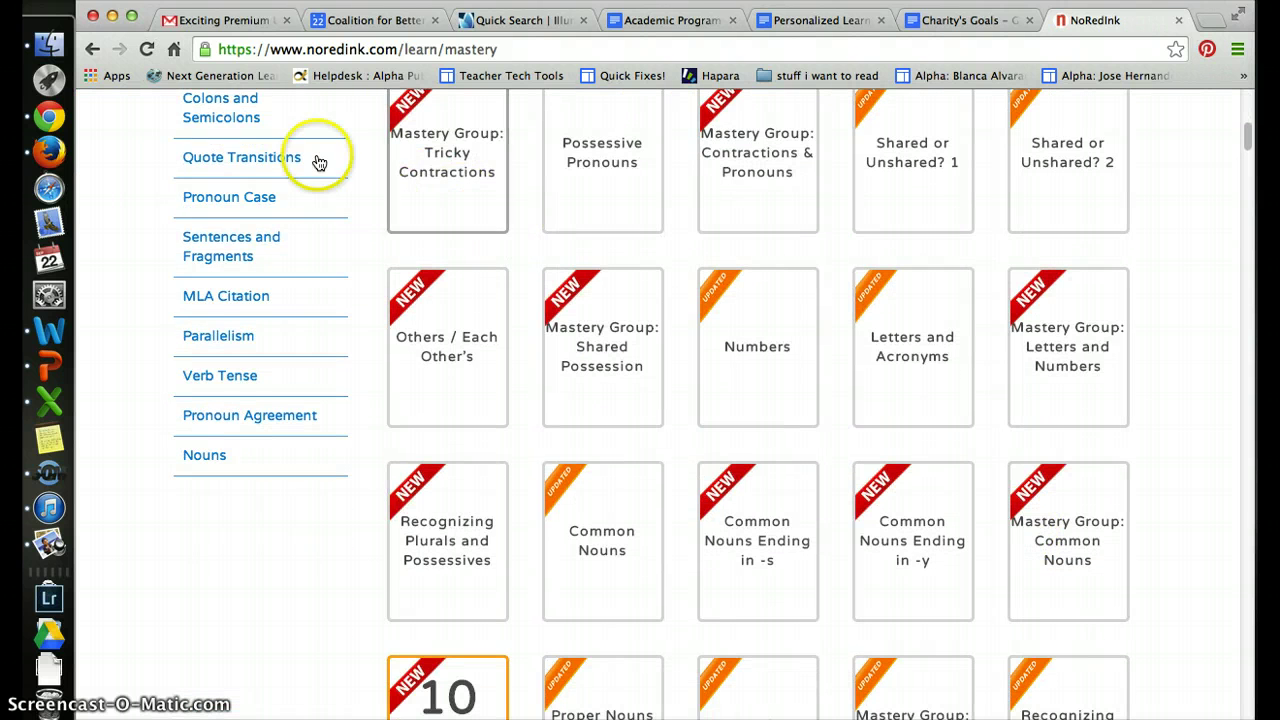
pyautogui.scroll(-4, 629, 600)
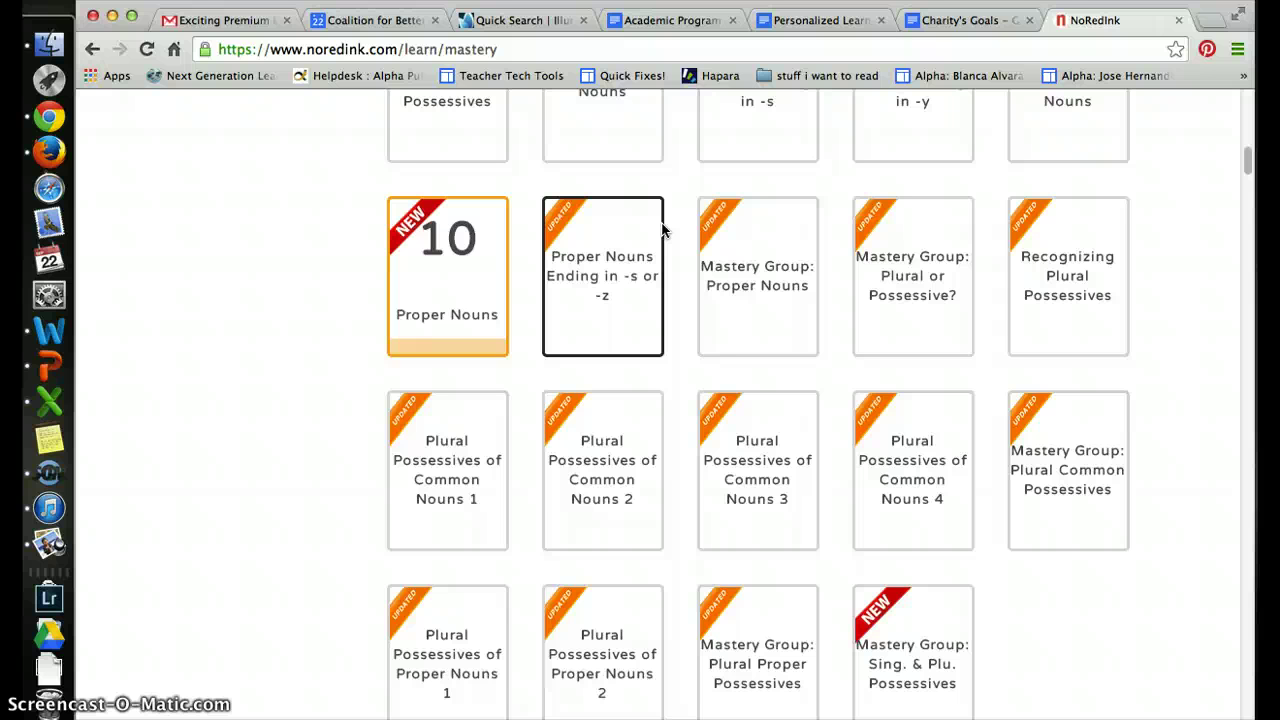
pyautogui.scroll(10, 669, 323)
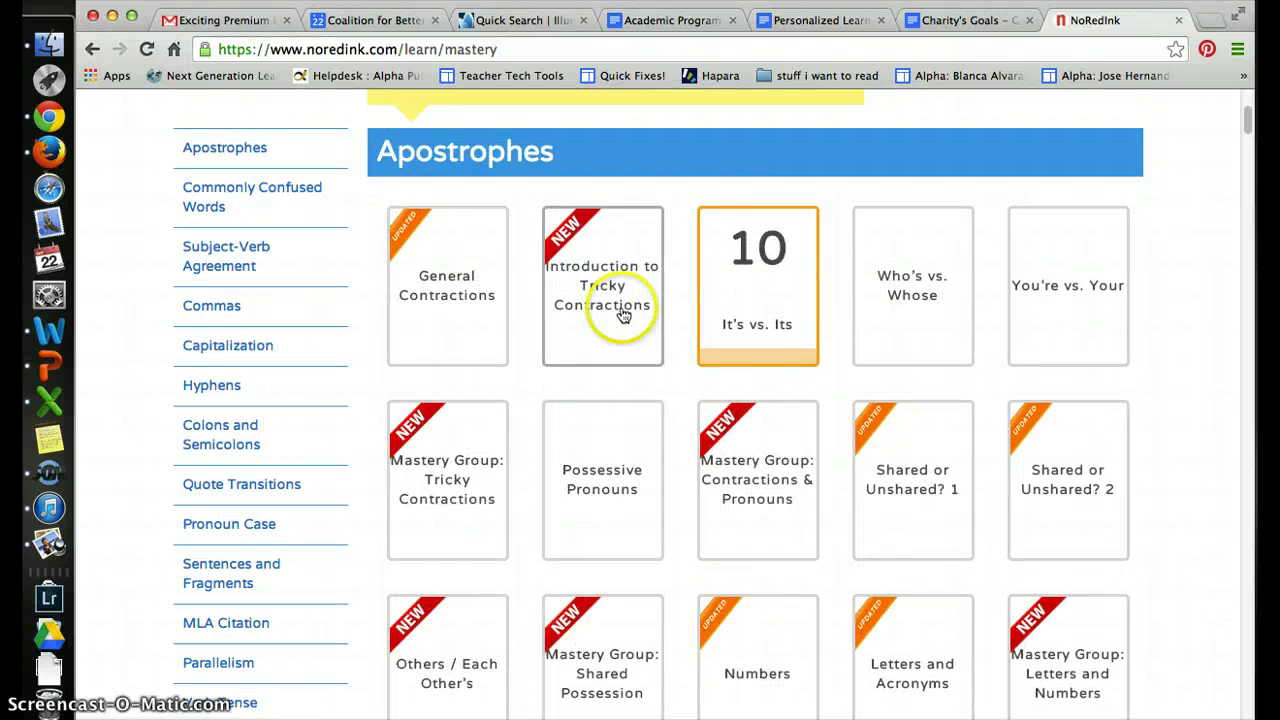
pyautogui.moveTo(586, 480)
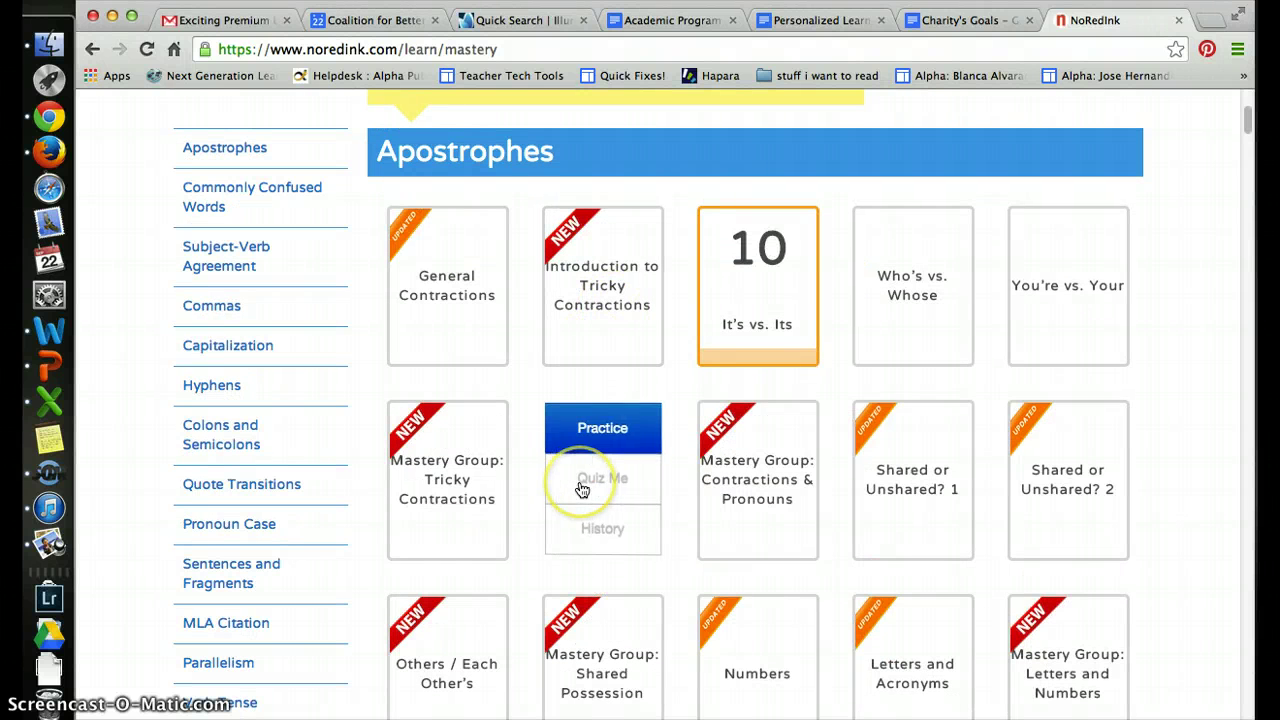
pyautogui.click(601, 427)
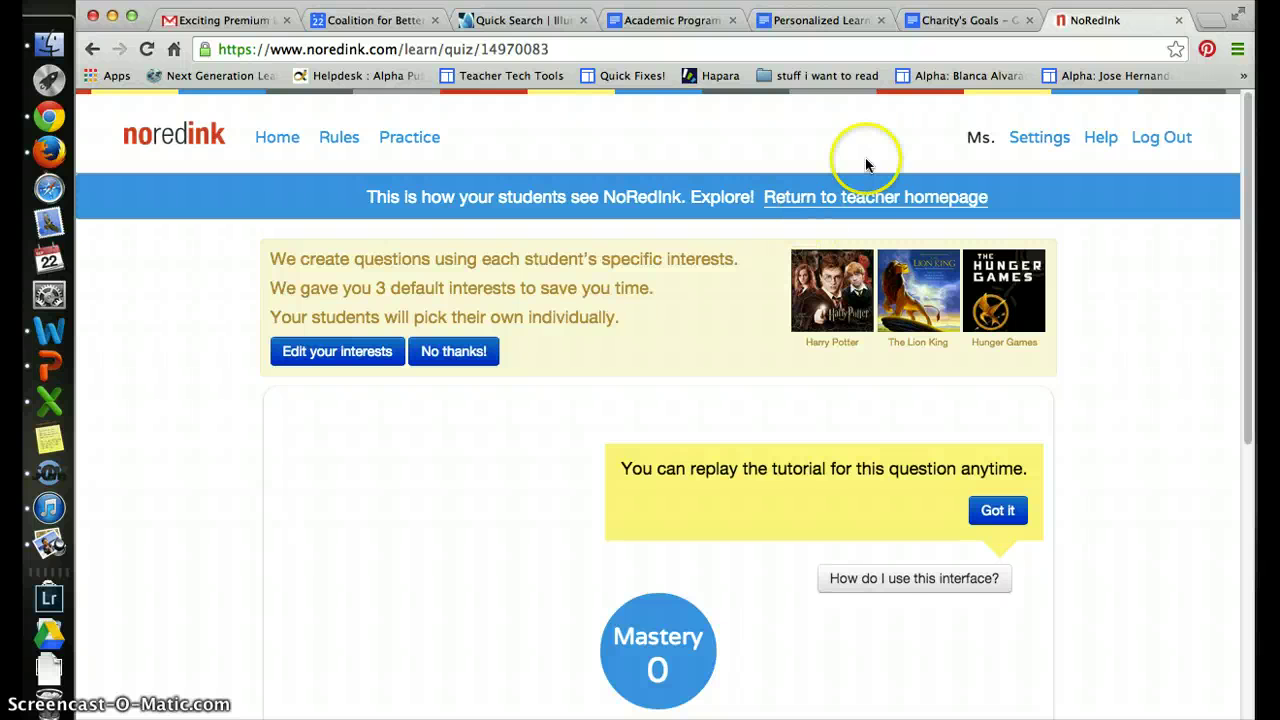
# Return to the teacher homepage and open Student Progress to view its class and category filter options
pyautogui.click(824, 195)
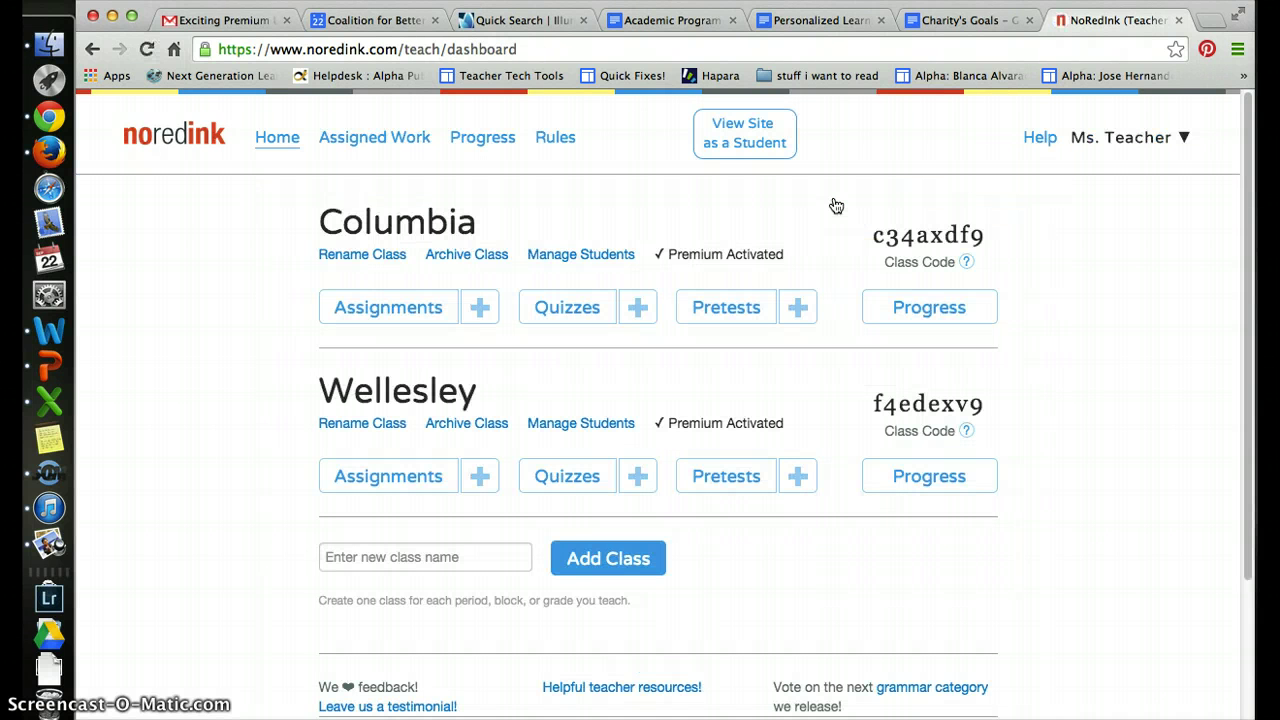
pyautogui.click(476, 142)
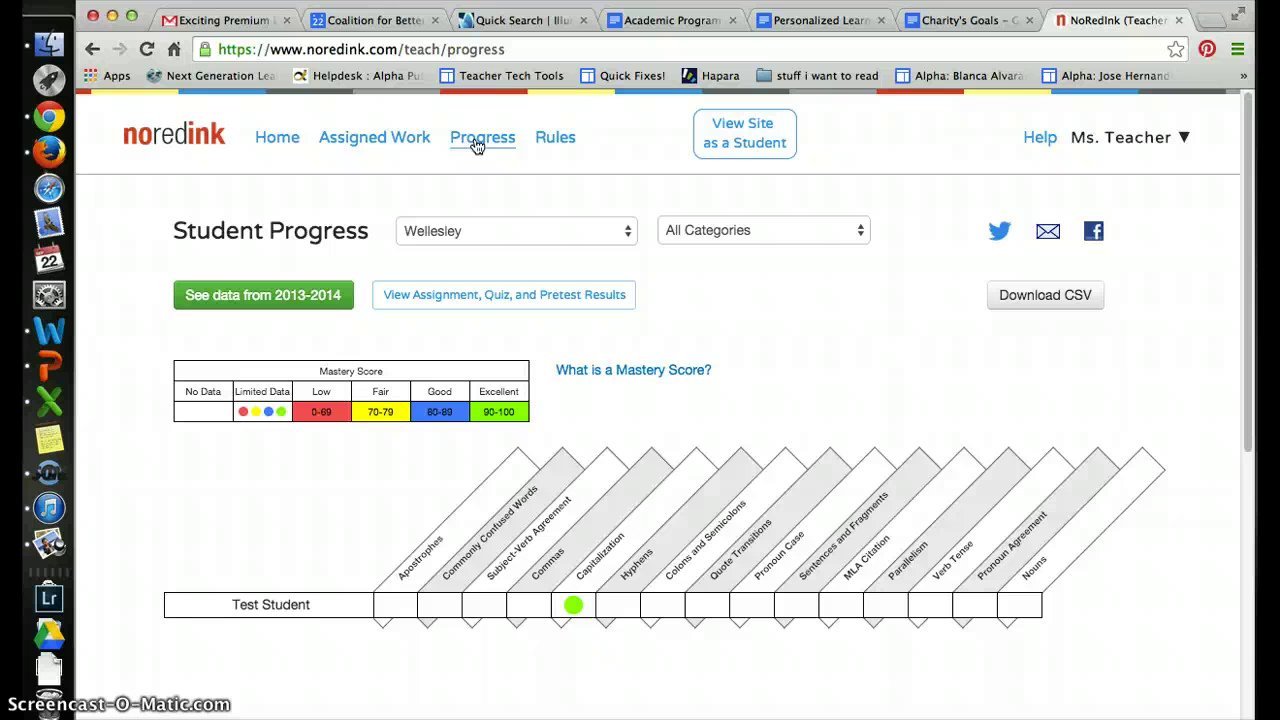
pyautogui.click(560, 243)
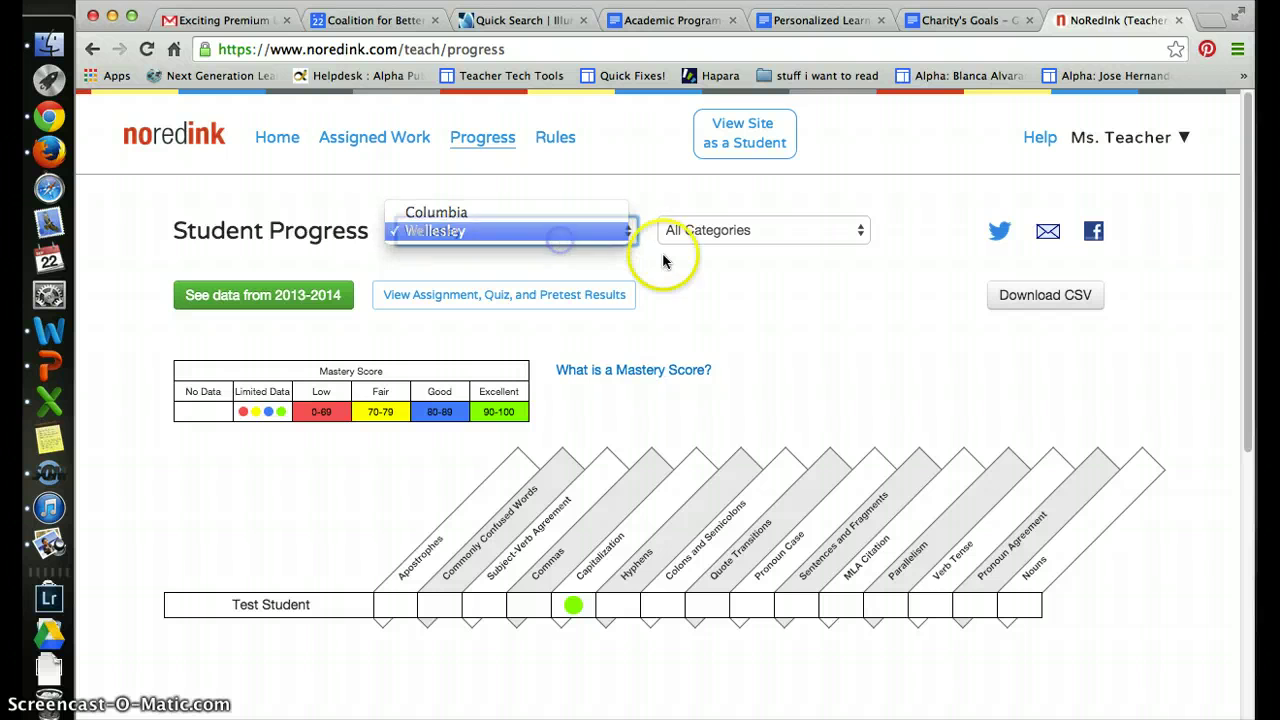
pyautogui.click(686, 234)
pyautogui.click(680, 230)
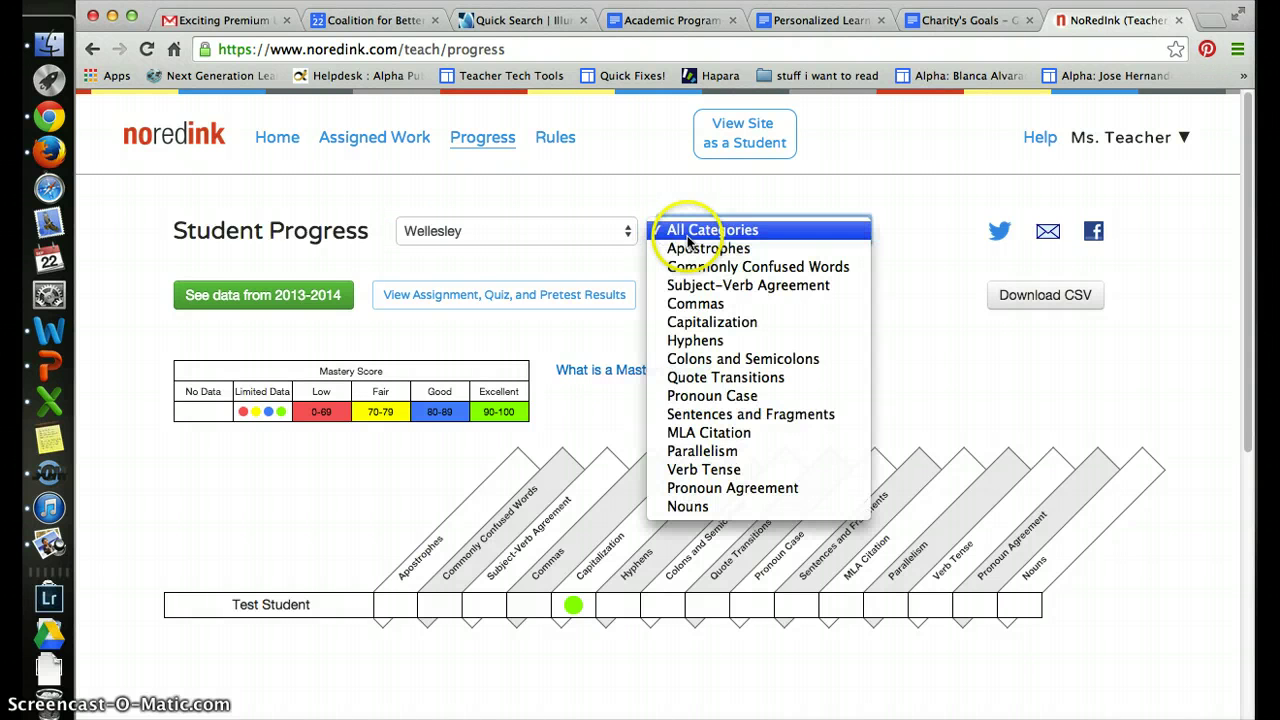
pyautogui.click(922, 237)
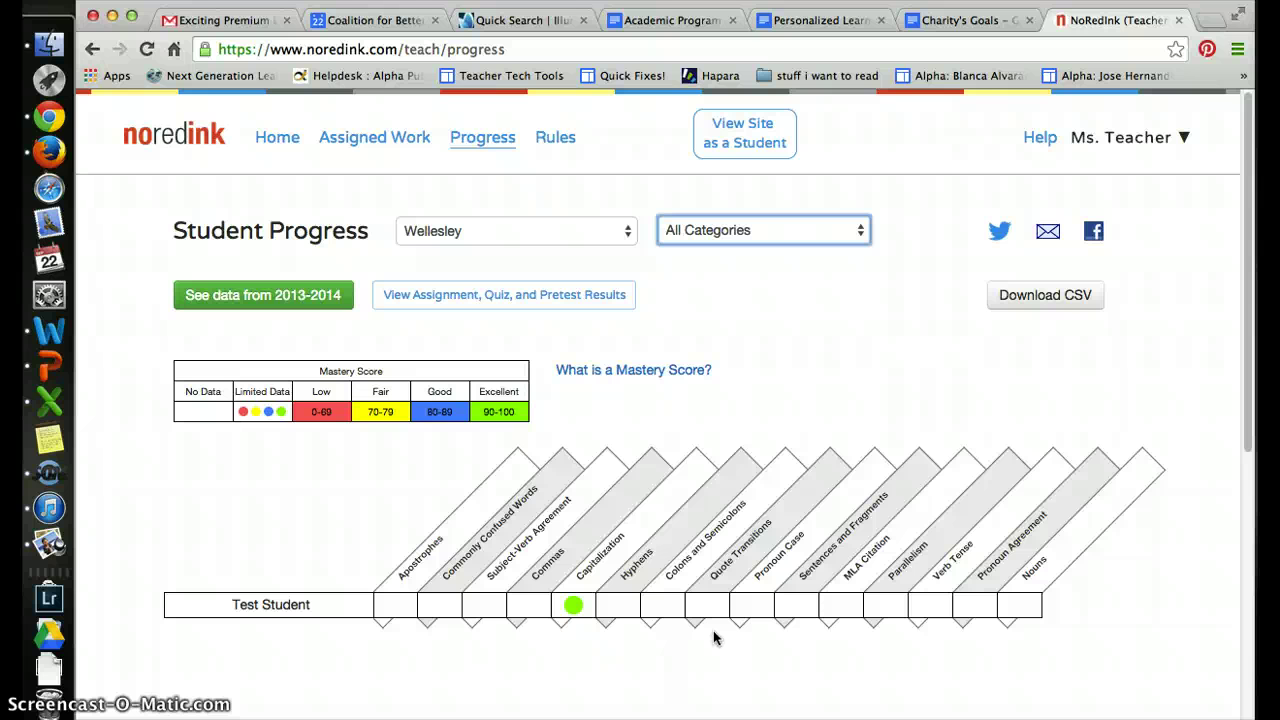
pyautogui.click(517, 569)
pyautogui.click(641, 378)
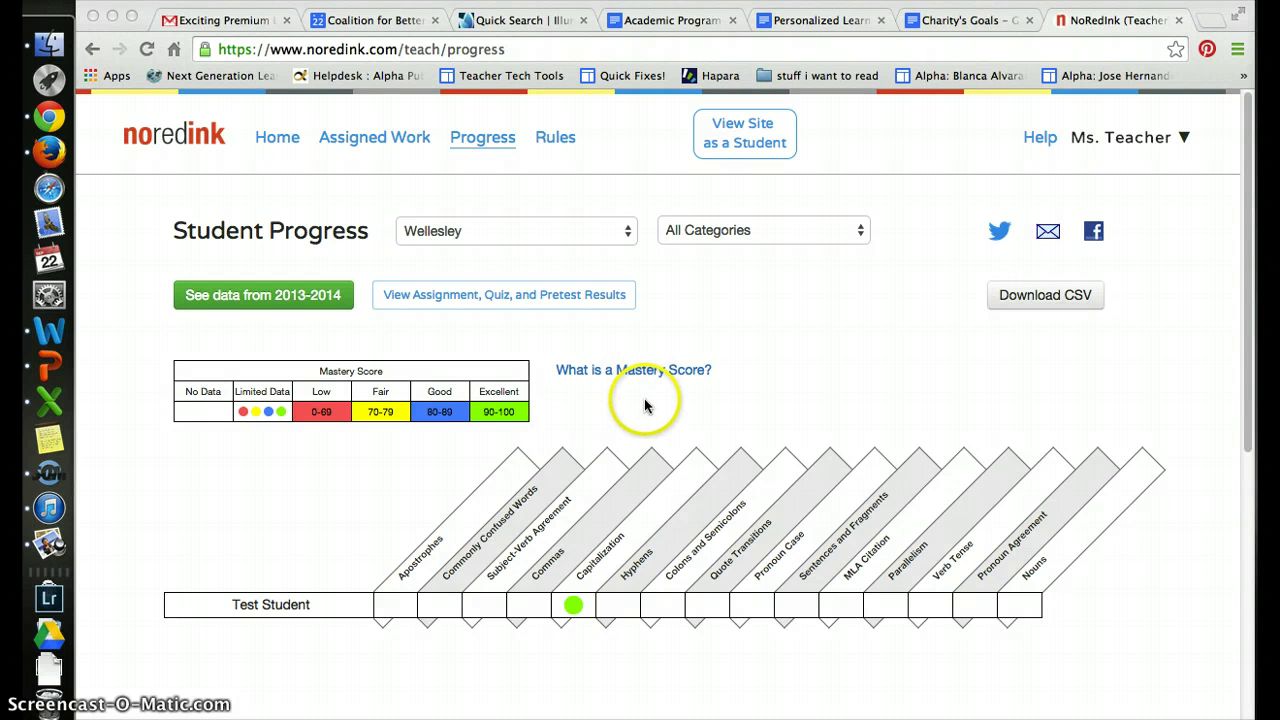
pyautogui.click(644, 405)
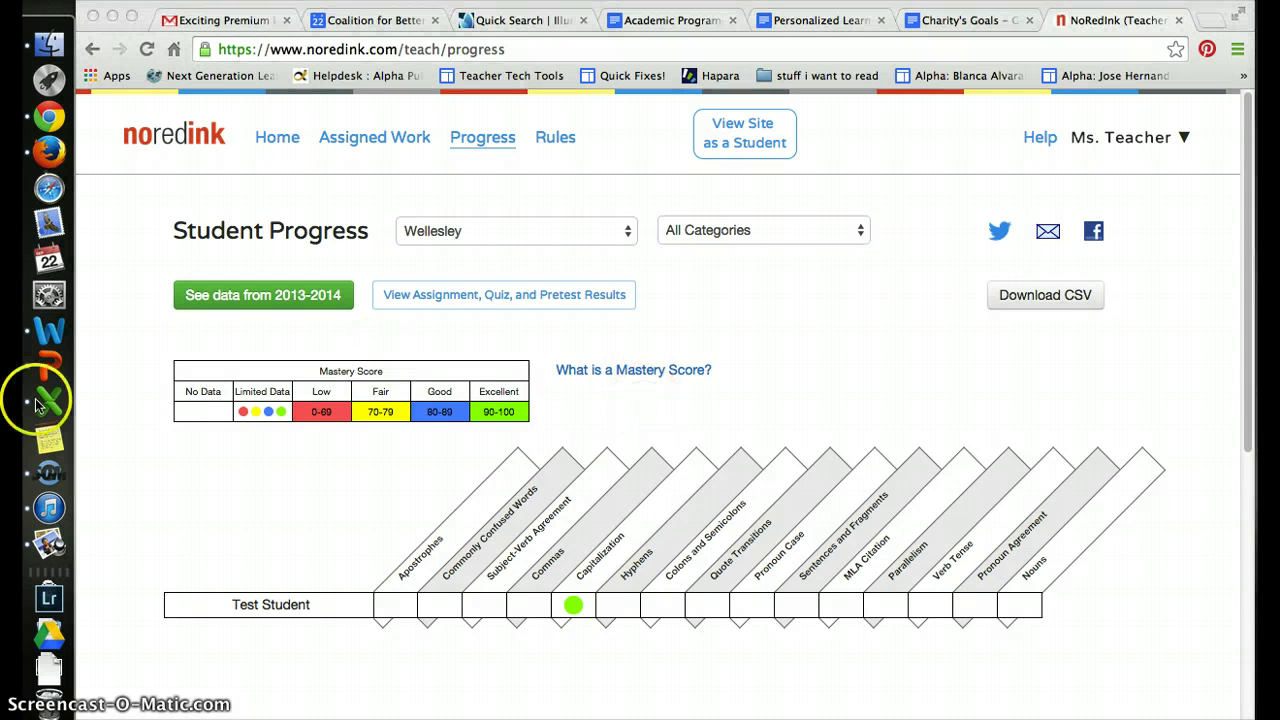
# Compare the 4th Period Apostrophes results screenshot in Preview with the Test Student's Capitalization progress in Chrome
pyautogui.click(36, 545)
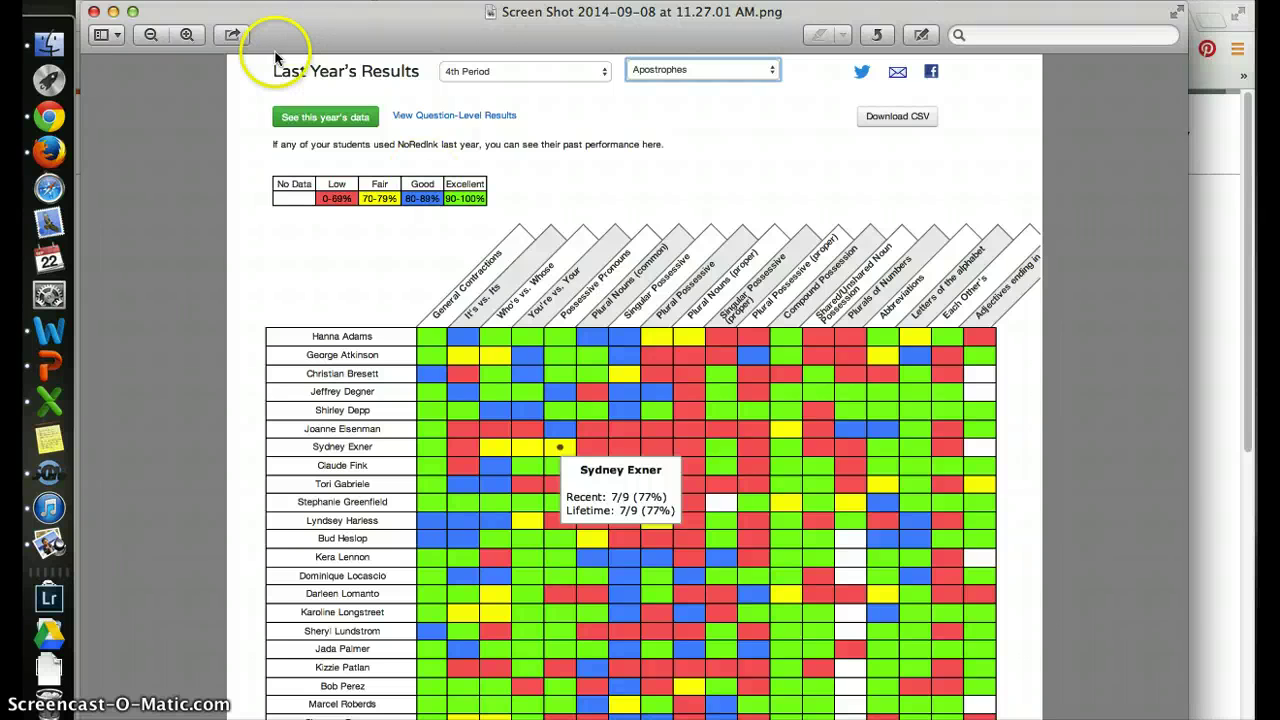
pyautogui.click(55, 133)
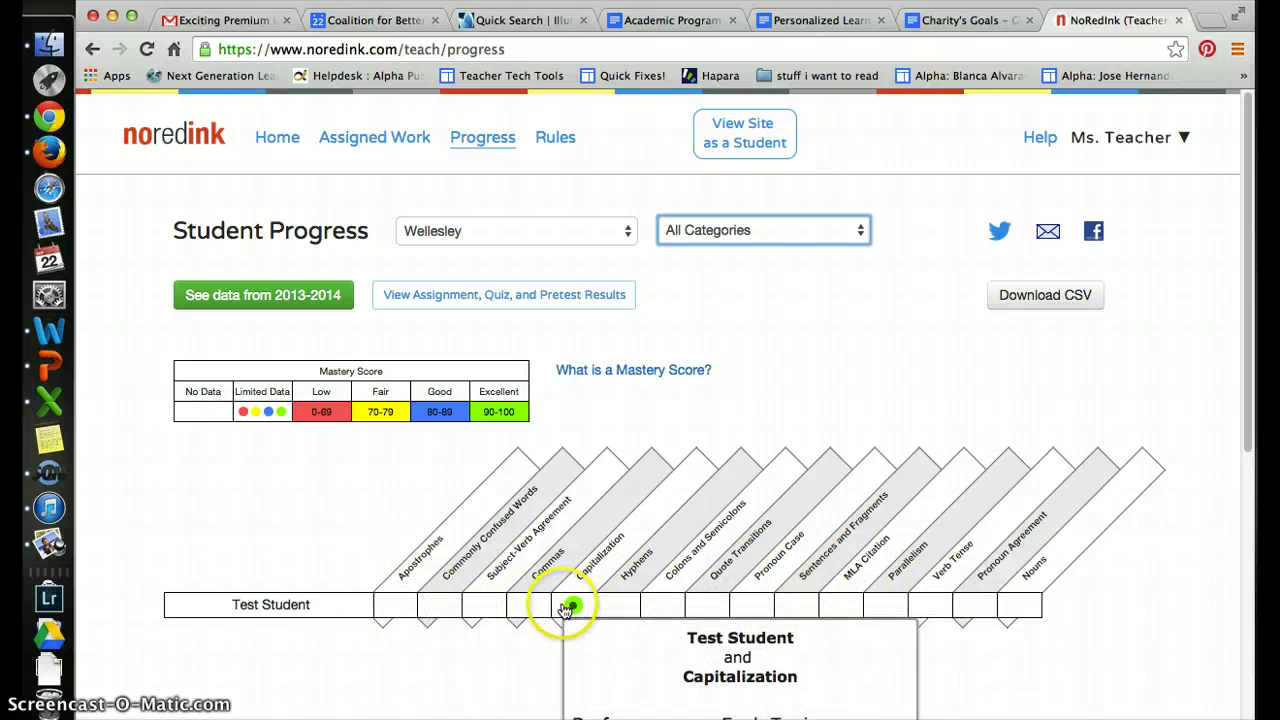
pyautogui.click(49, 542)
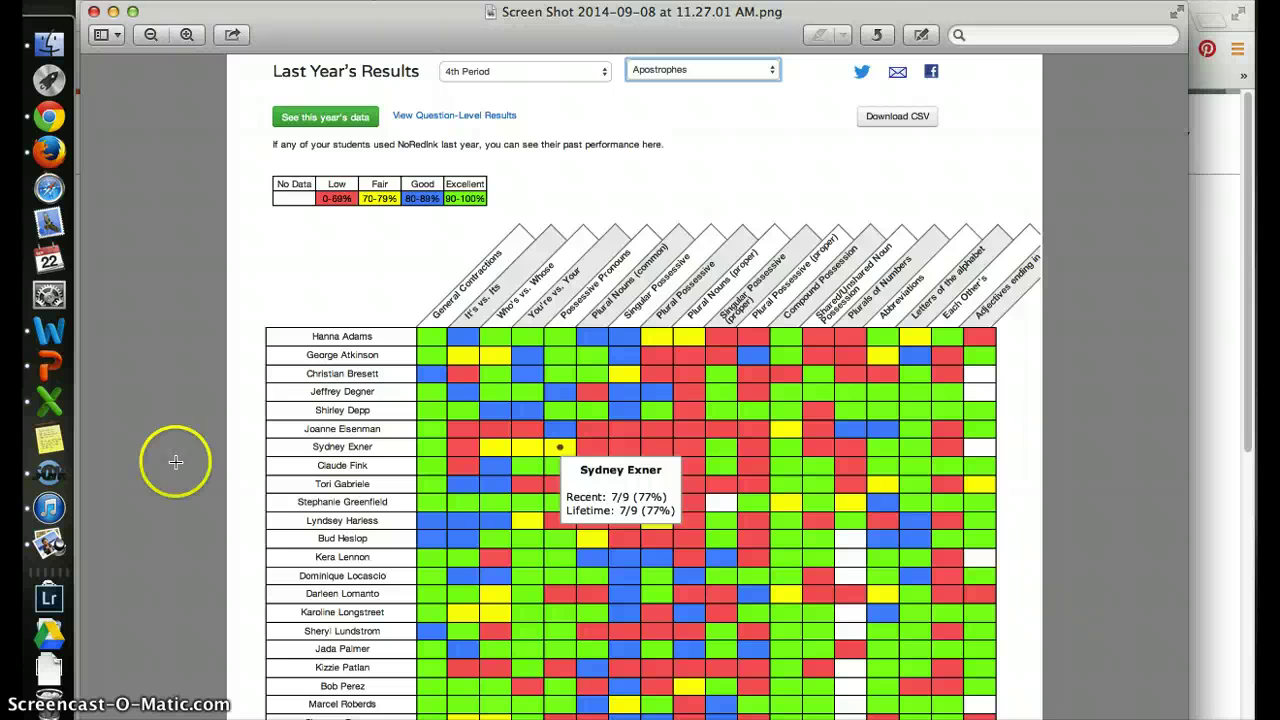
pyautogui.click(50, 118)
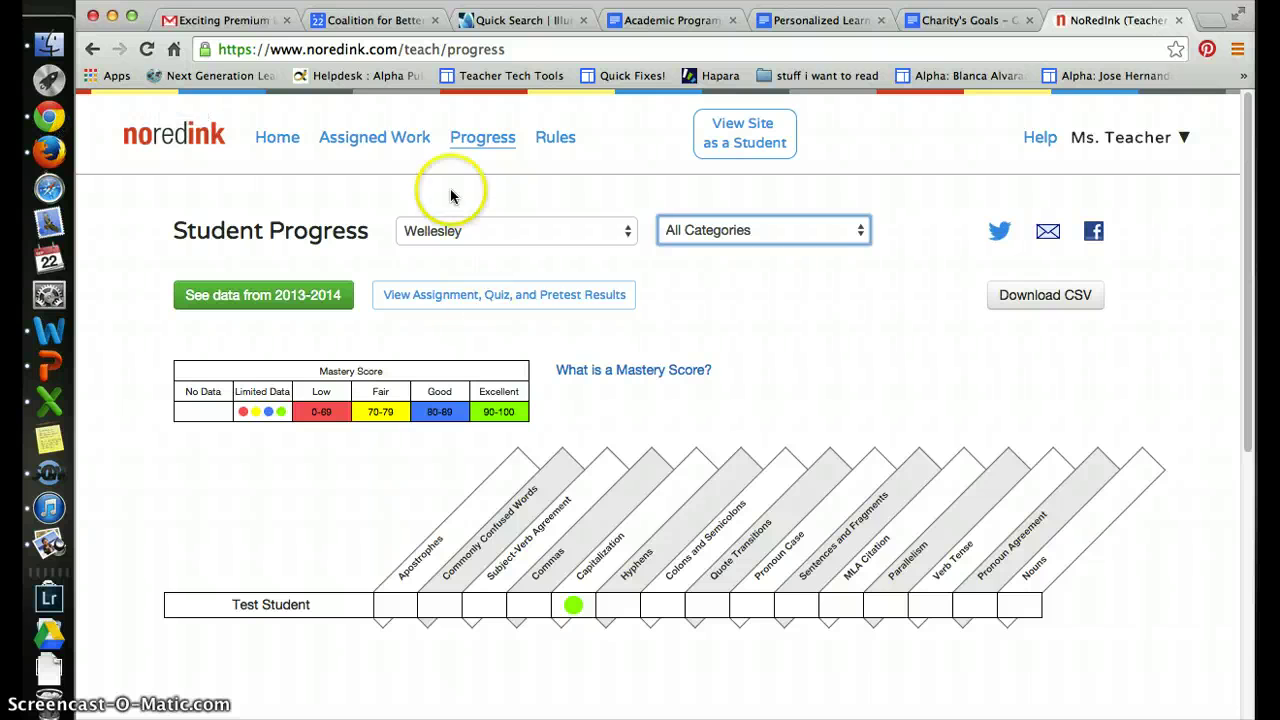
# Open the Columbia class's student progress from the teacher homepage
pyautogui.click(268, 140)
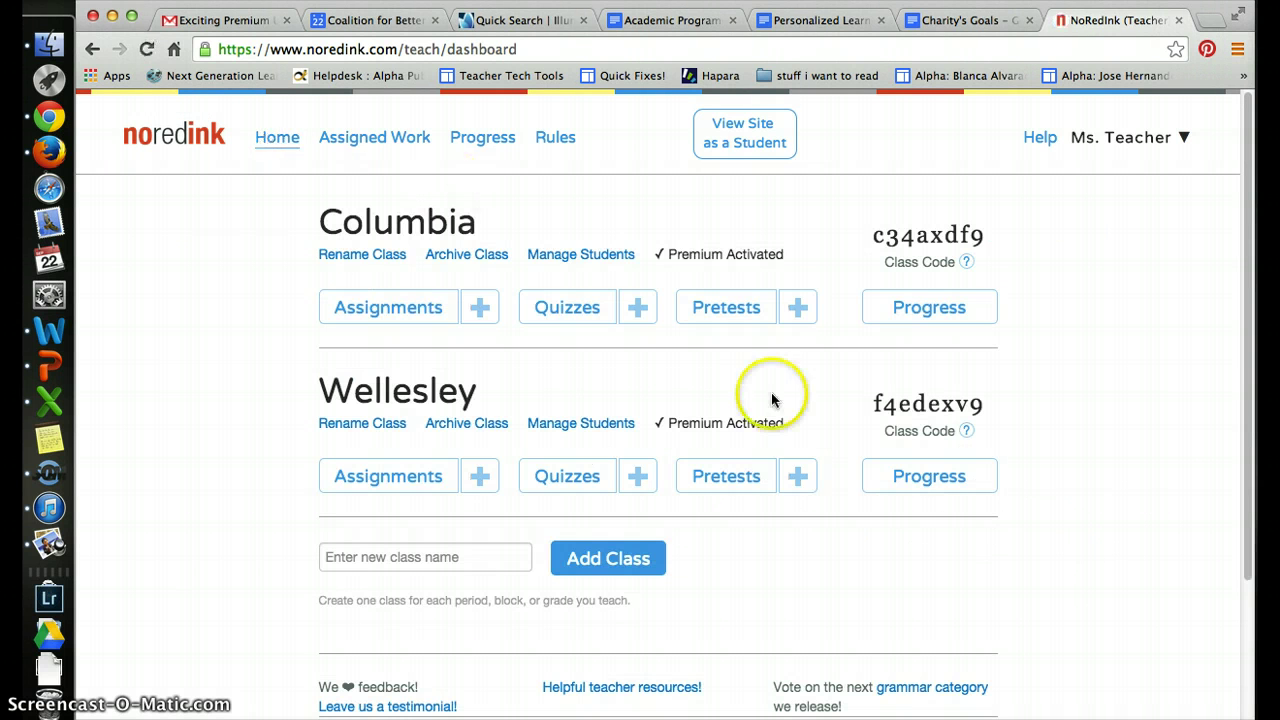
pyautogui.click(927, 318)
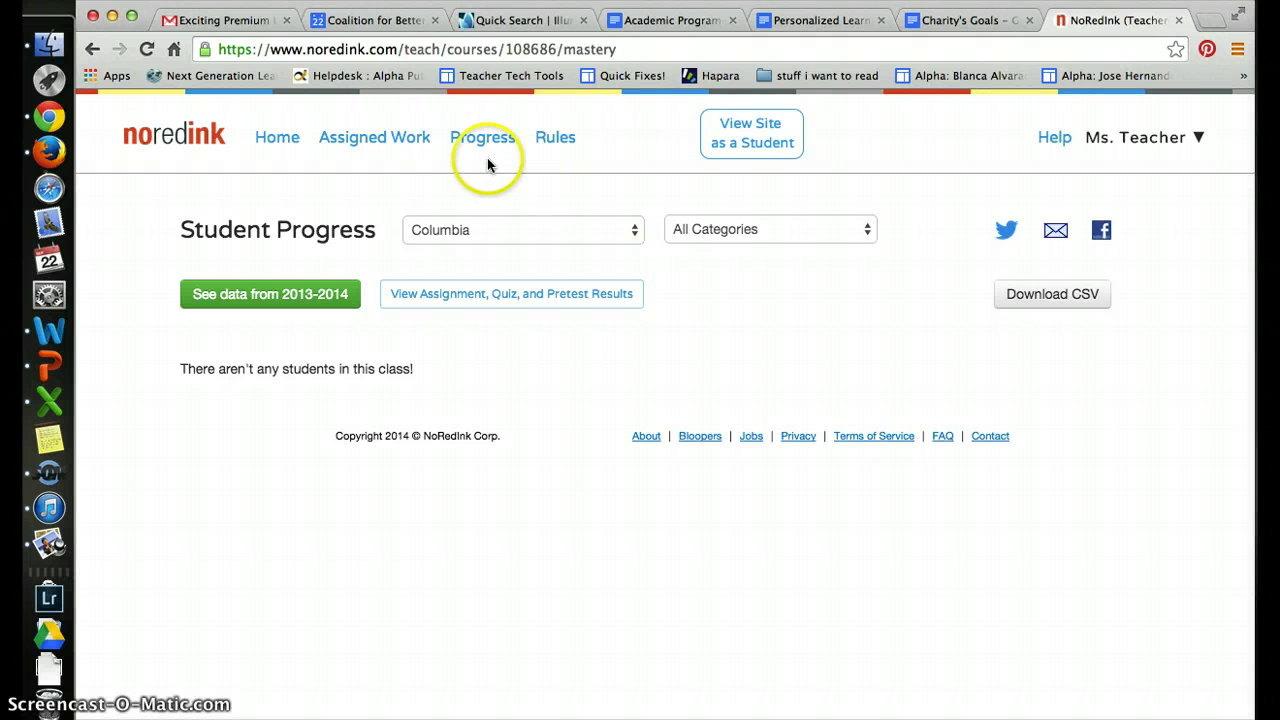
# Show the Wellesley class's assigned work and view the results of the "Capitalize your sentences!" assignment
pyautogui.click(408, 140)
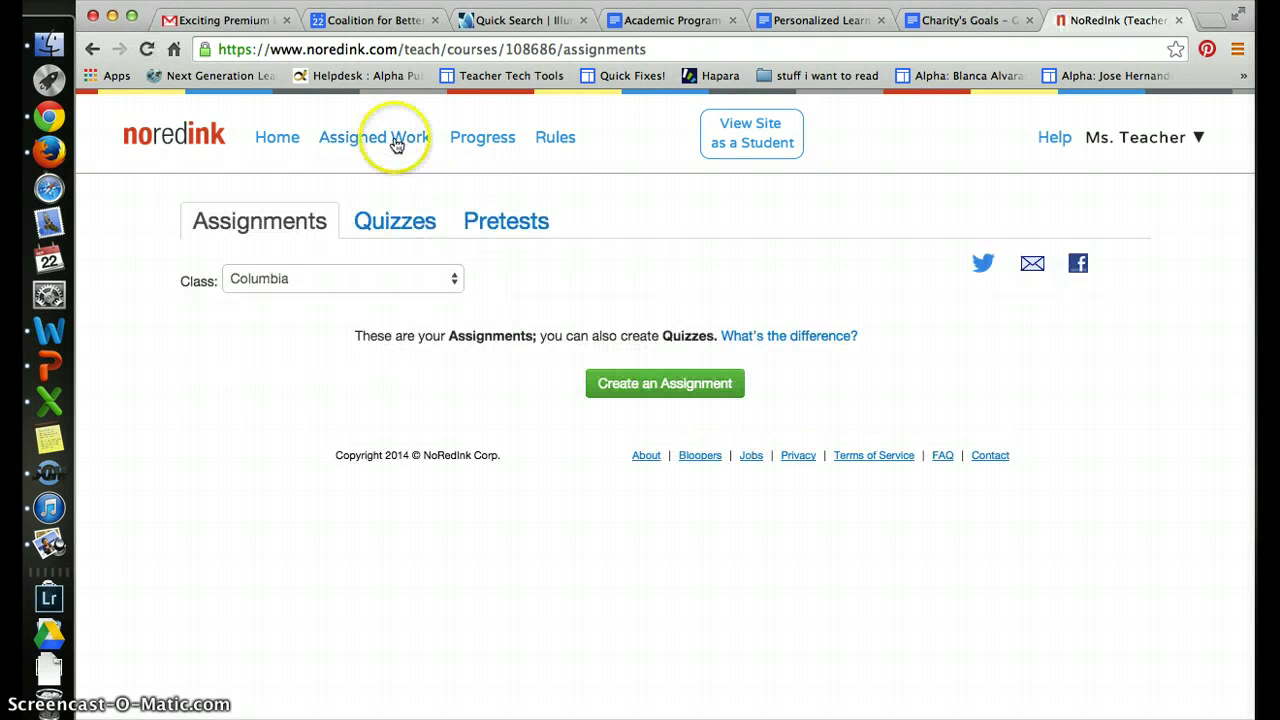
pyautogui.click(361, 278)
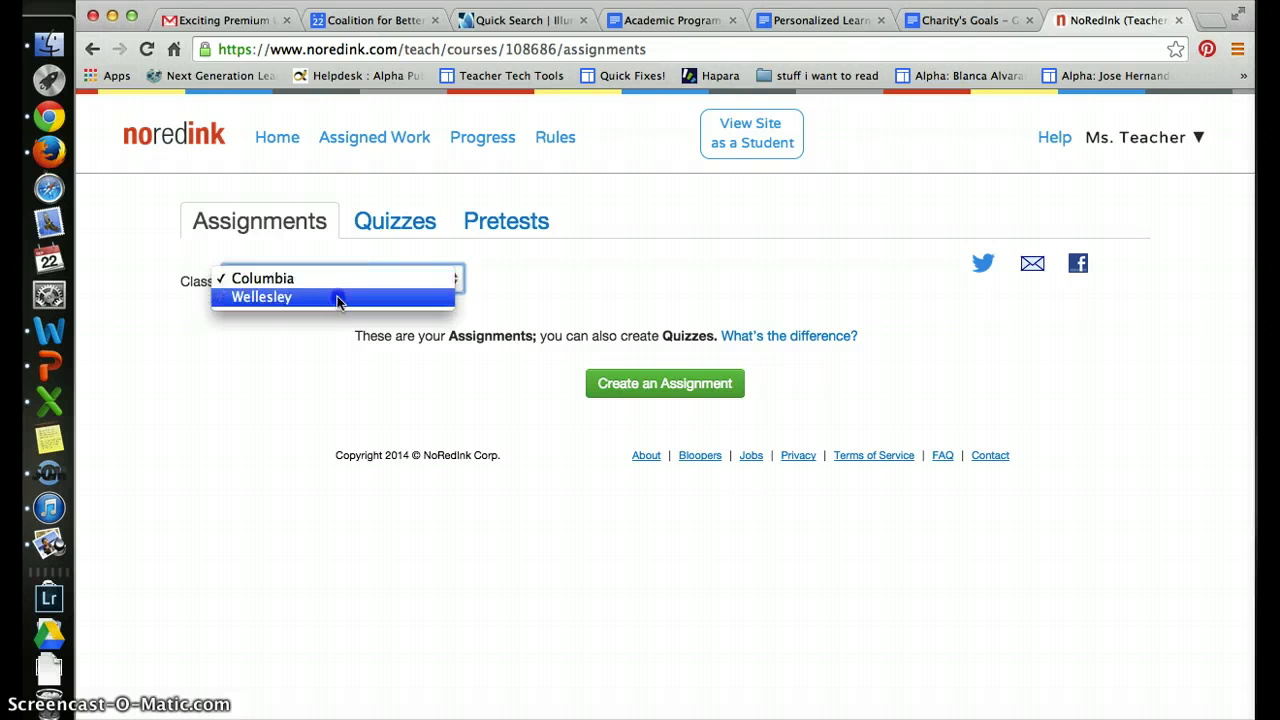
pyautogui.click(337, 297)
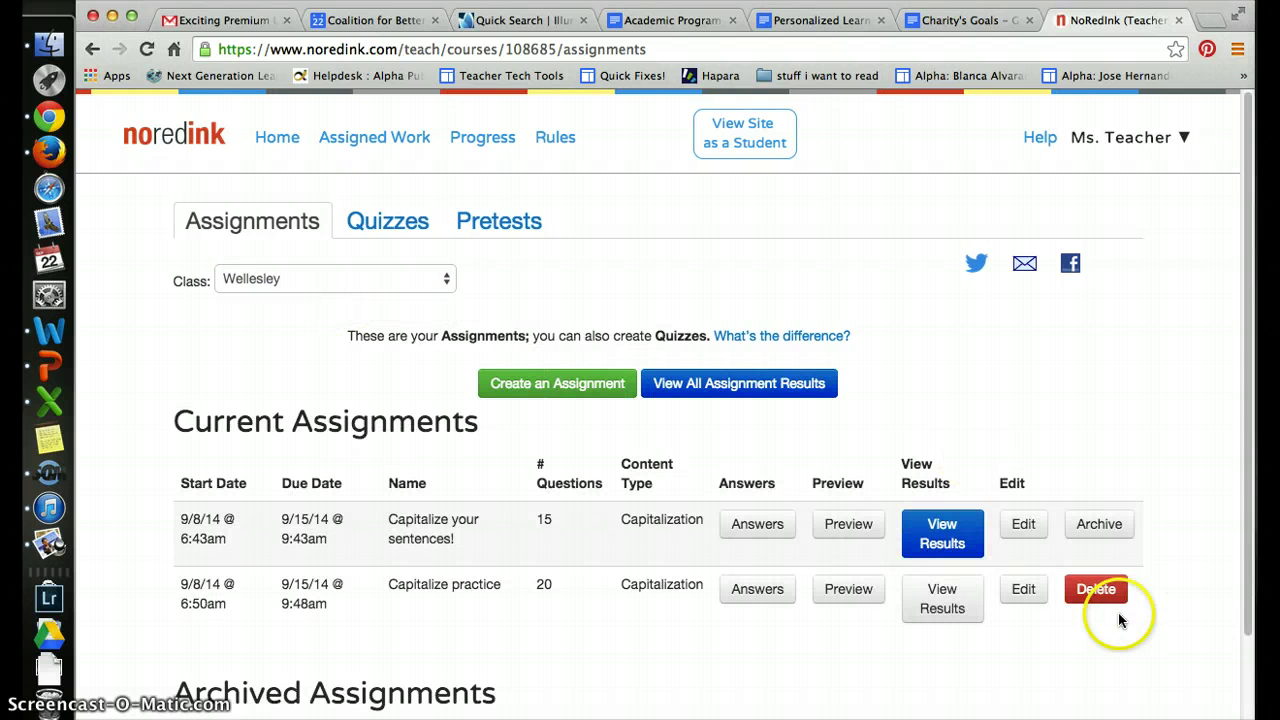
pyautogui.click(956, 545)
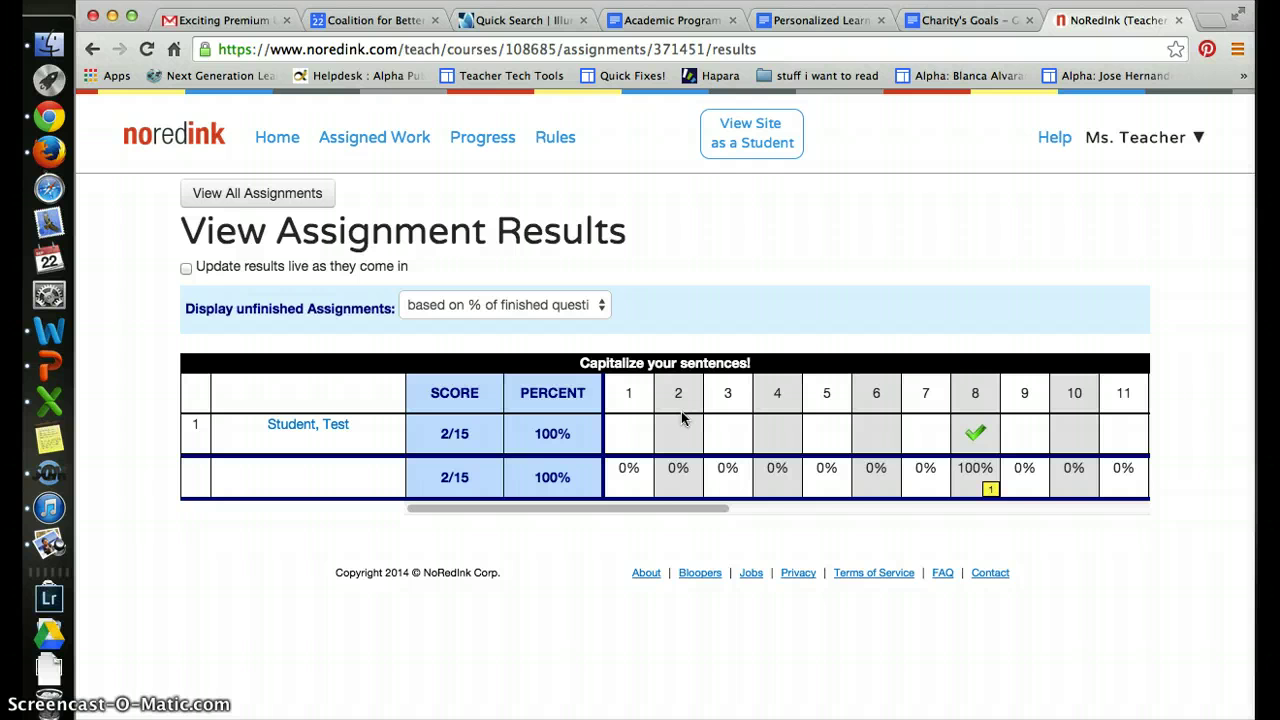
pyautogui.click(515, 450)
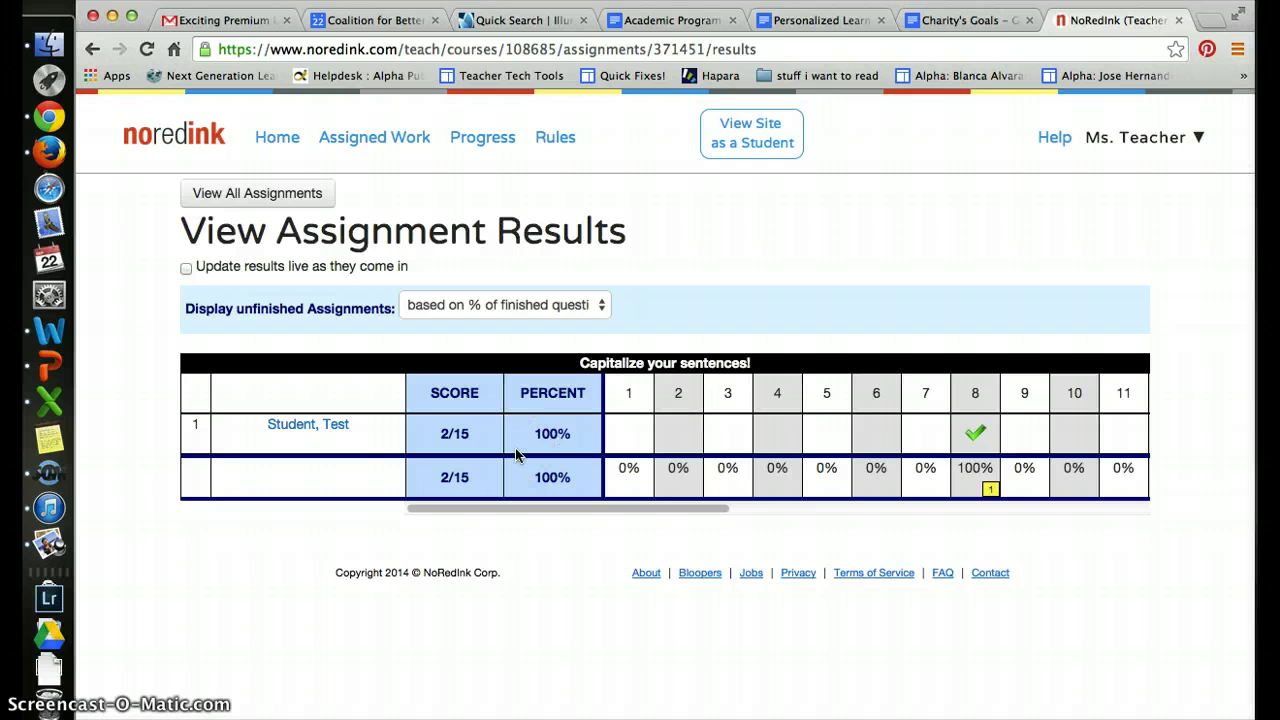
# Switch to Preview and examine the screenshots of last year's Apostrophes results and the Apostrophes #2 quiz results
pyautogui.click(49, 543)
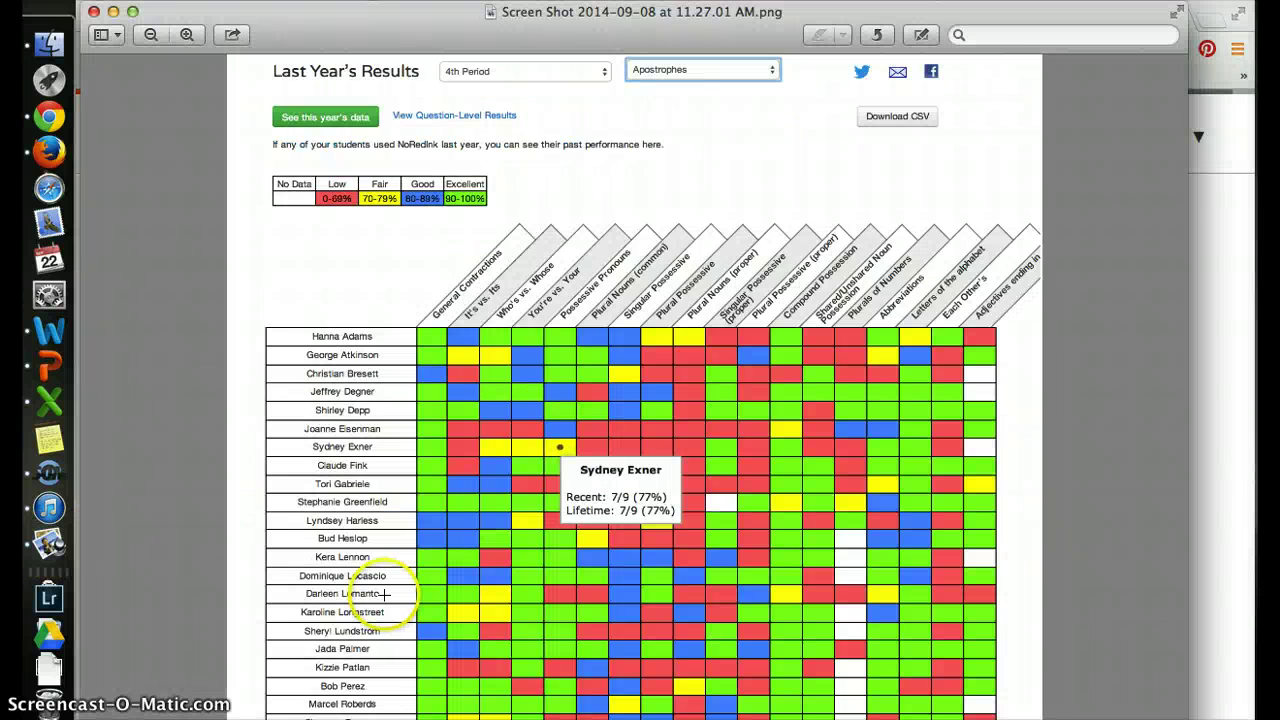
pyautogui.press('super+grave')
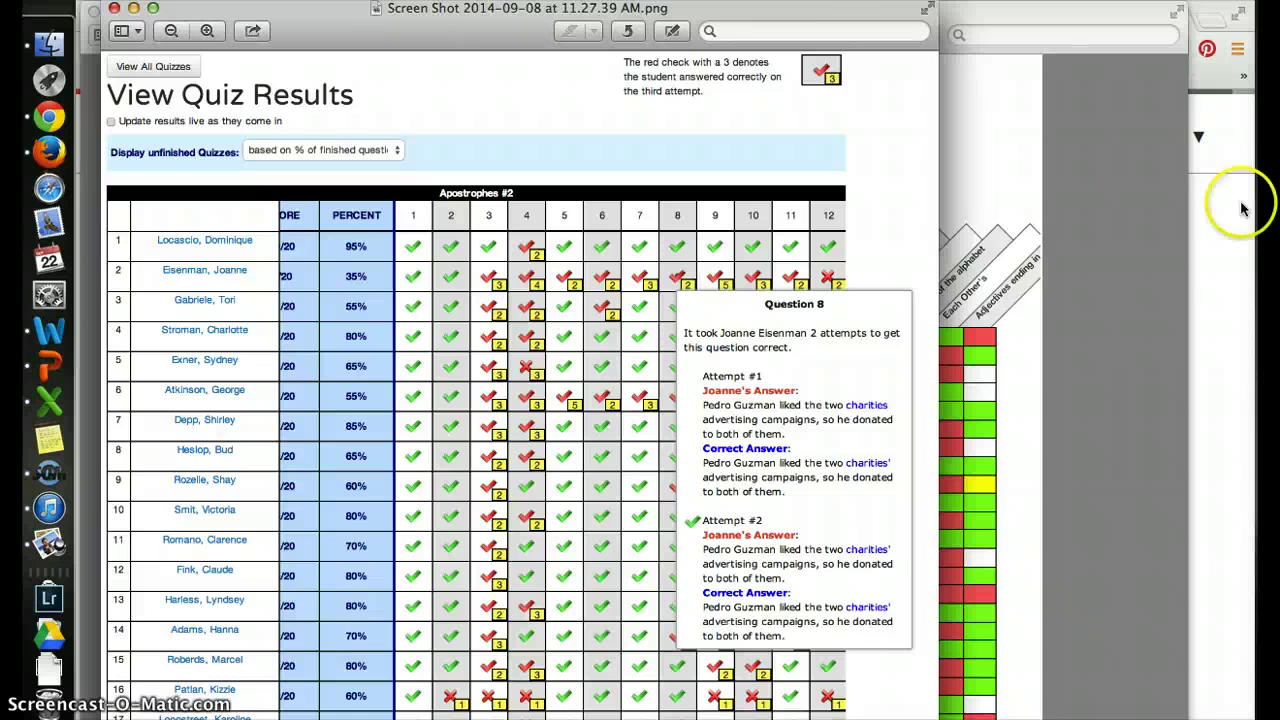
pyautogui.click(1086, 207)
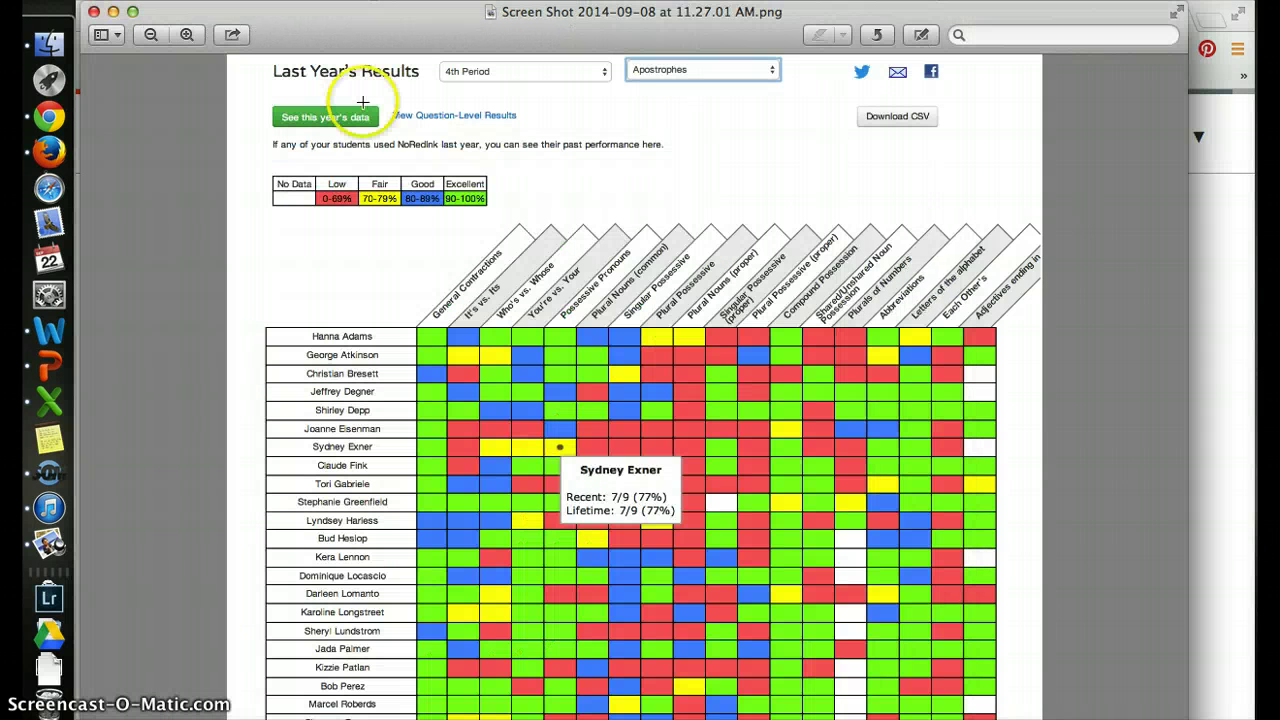
pyautogui.press('super+grave')
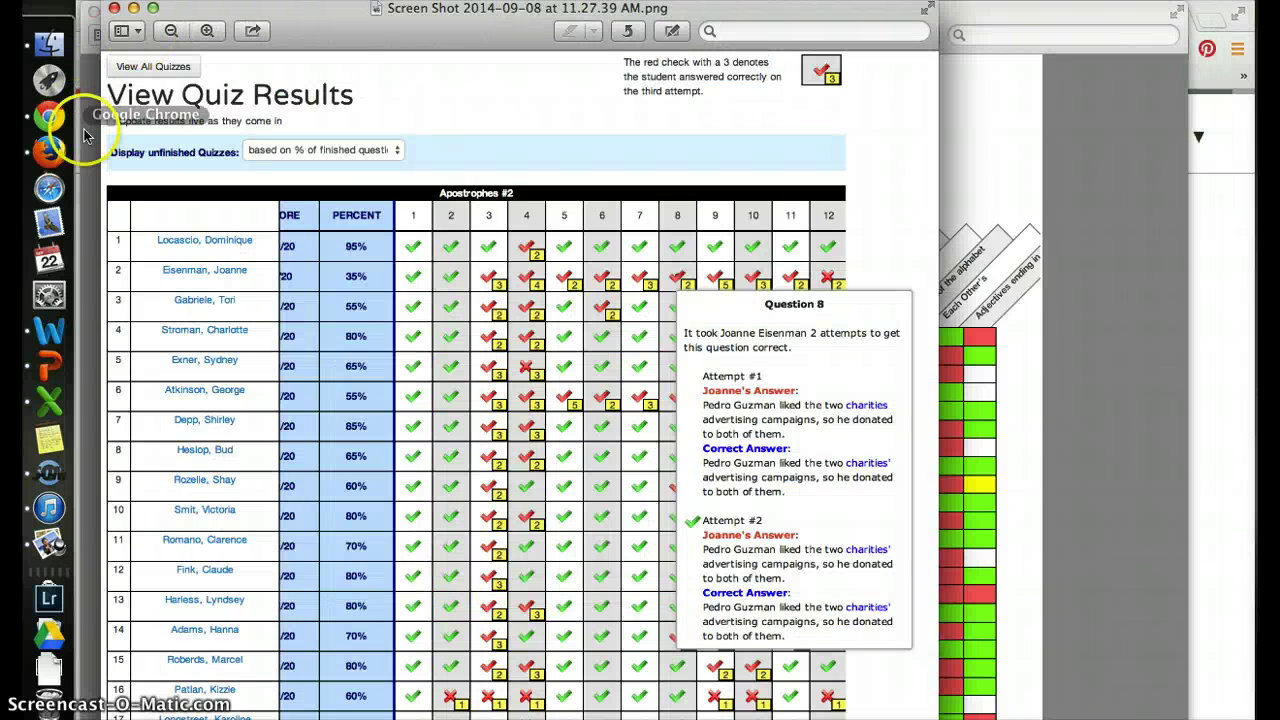